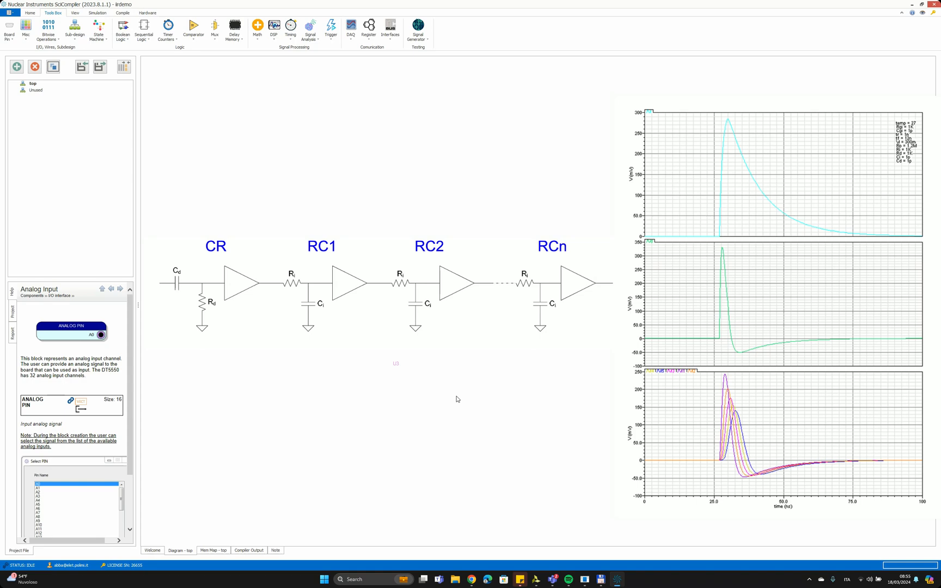
- Add a first-order Butterworth (IIR-I) high-pass filter with 1000 kHz cutoff and INT17 input to the diagram
{"action": "left_click", "coordinate": [273, 35]}
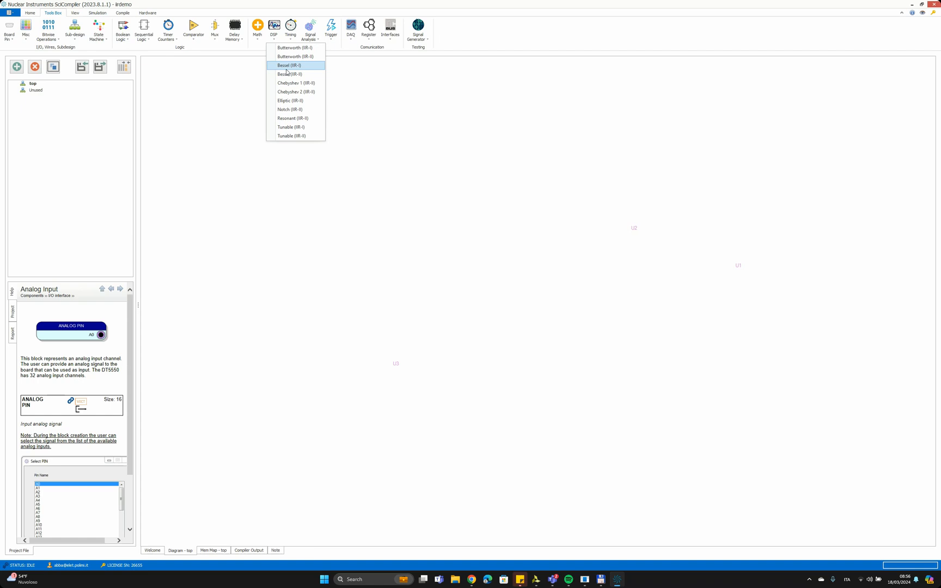
{"action": "left_click", "coordinate": [305, 50]}
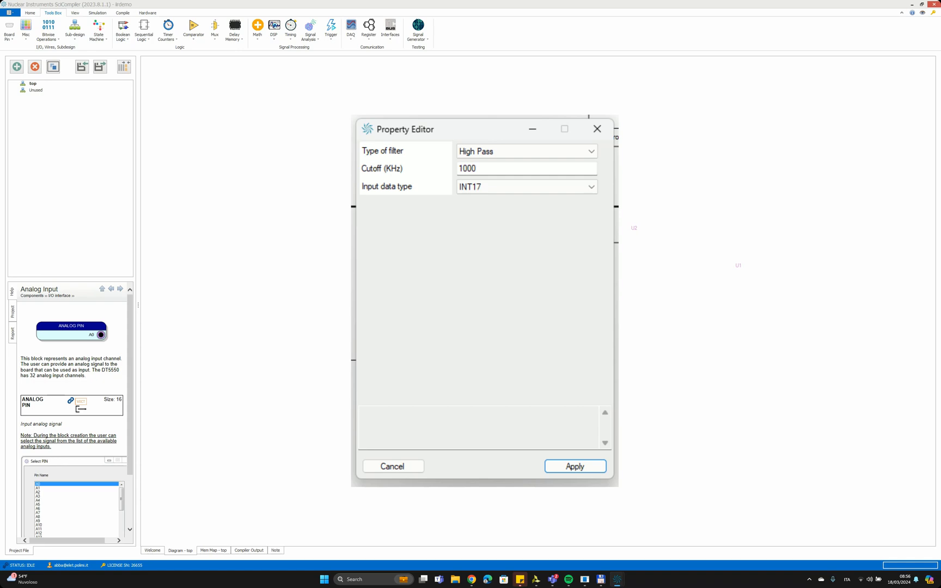
{"action": "left_click", "coordinate": [576, 466]}
{"action": "left_click_drag", "start_coordinate": [167, 66], "coordinate": [371, 220]}
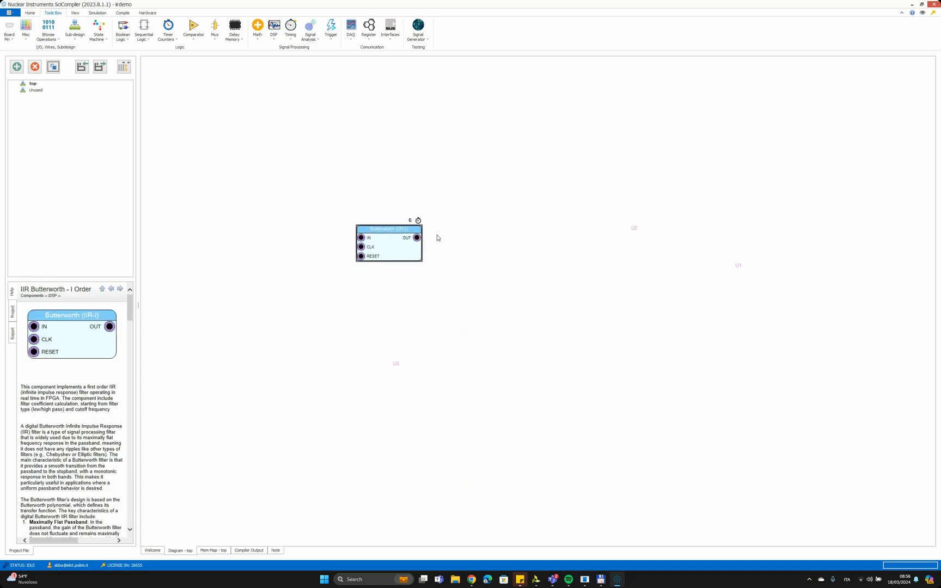
{"action": "left_click", "coordinate": [459, 275]}
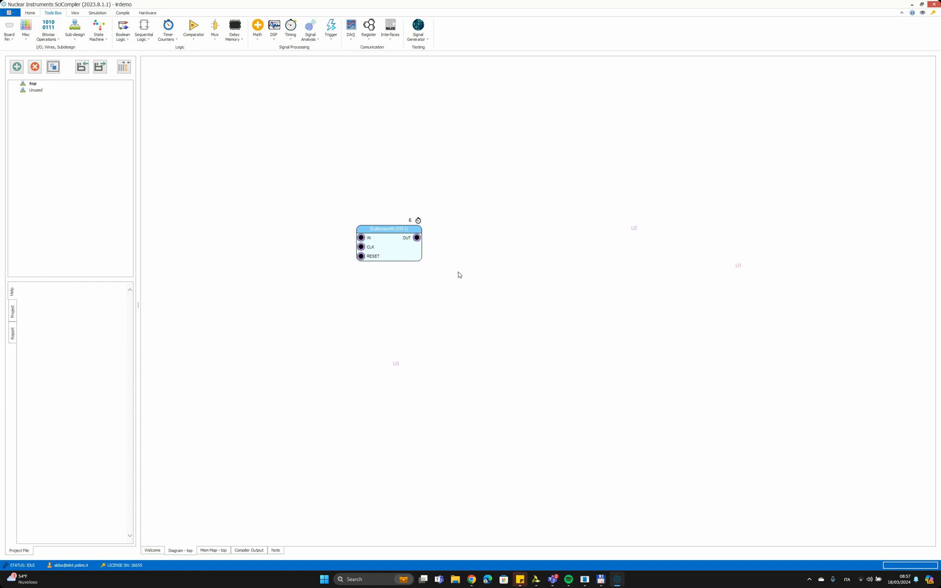
- Add a second-order Butterworth (IIR-II) low-pass filter with 50 kHz cutoff and INT17 input to the right of the first filter
{"action": "right_click", "coordinate": [459, 275]}
{"action": "mouse_move", "coordinate": [482, 279]}
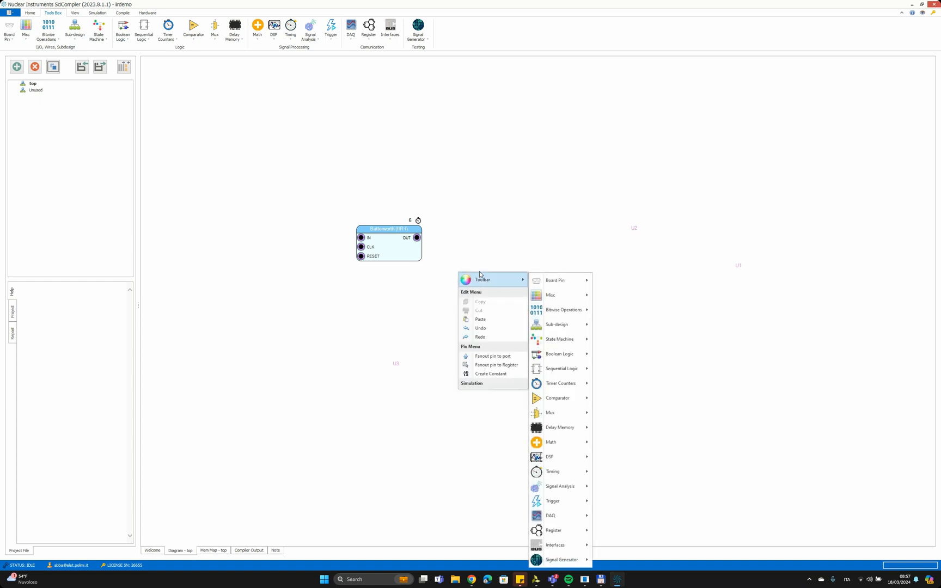
{"action": "mouse_move", "coordinate": [561, 460]}
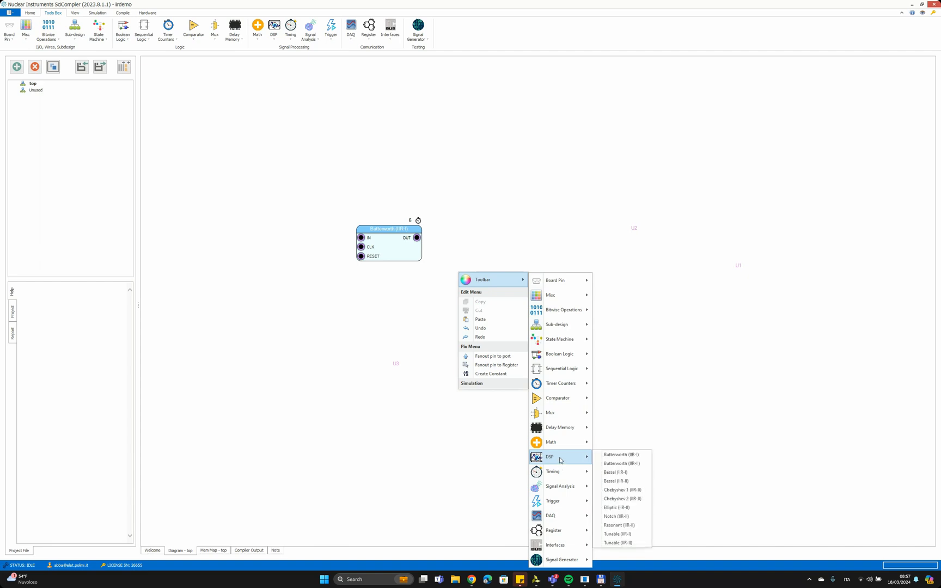
{"action": "left_click", "coordinate": [644, 462]}
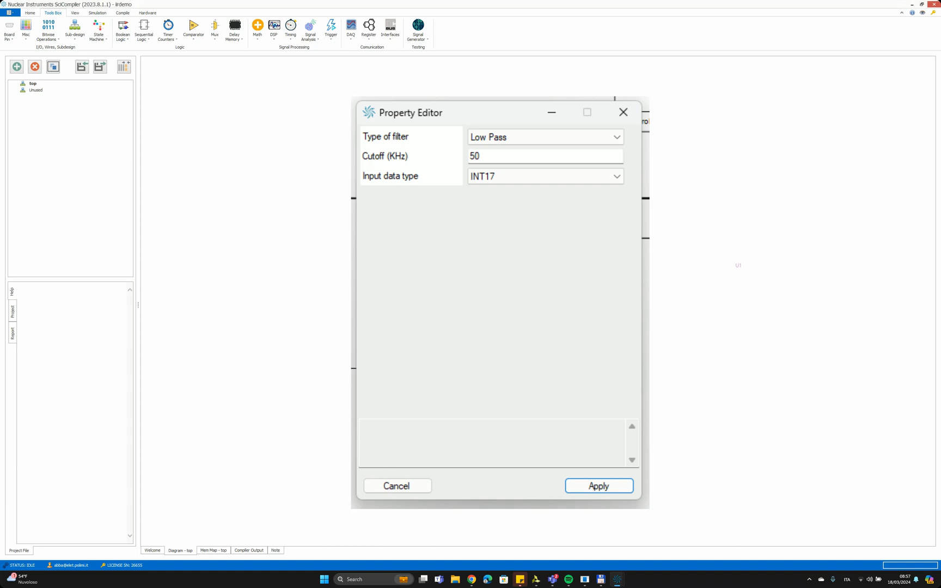
{"action": "left_click_drag", "start_coordinate": [509, 281], "coordinate": [490, 226]}
- Connect the first filter's OUT to the second filter's IN and align the two blocks so the wire runs straight
{"action": "left_click_drag", "start_coordinate": [417, 237], "coordinate": [470, 238]}
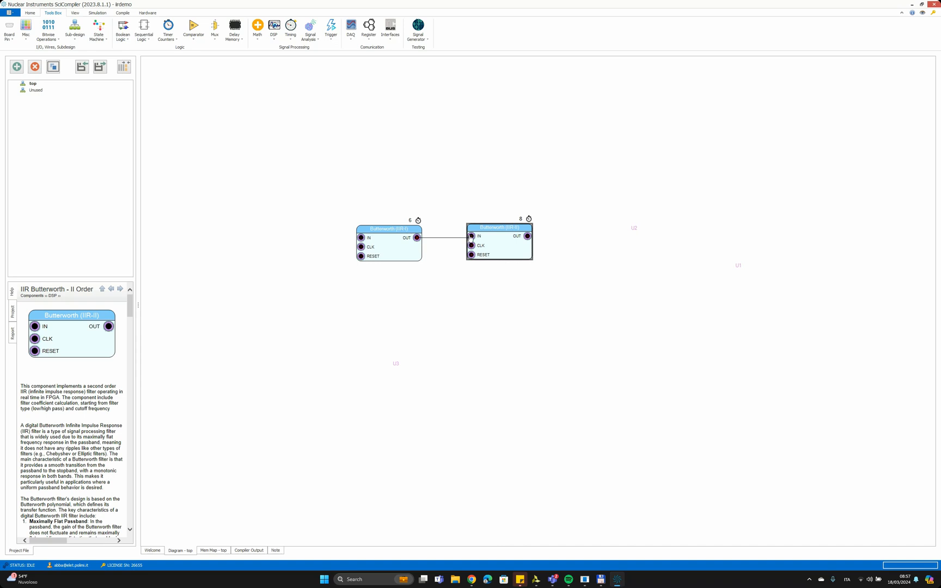
{"action": "left_click", "coordinate": [398, 236]}
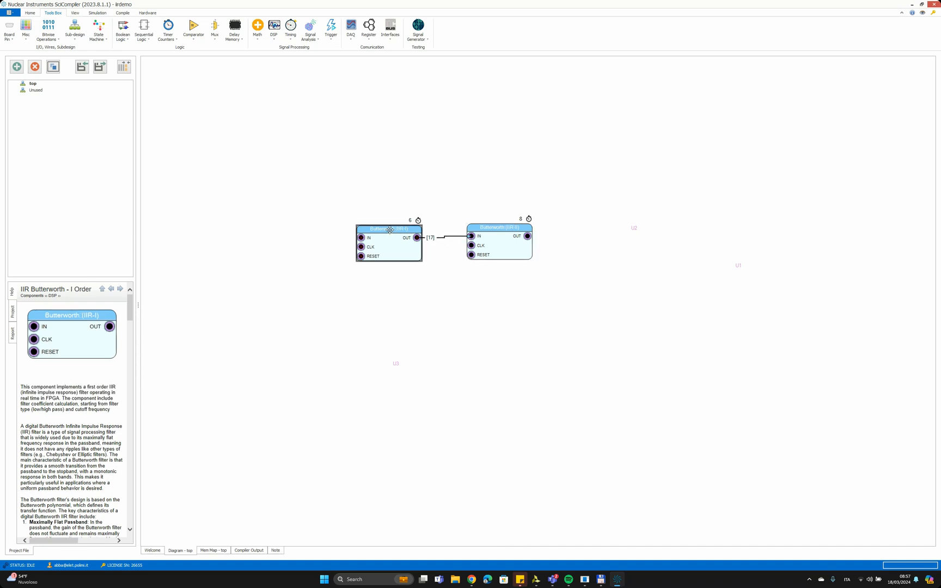
{"action": "left_click_drag", "start_coordinate": [390, 229], "coordinate": [392, 227]}
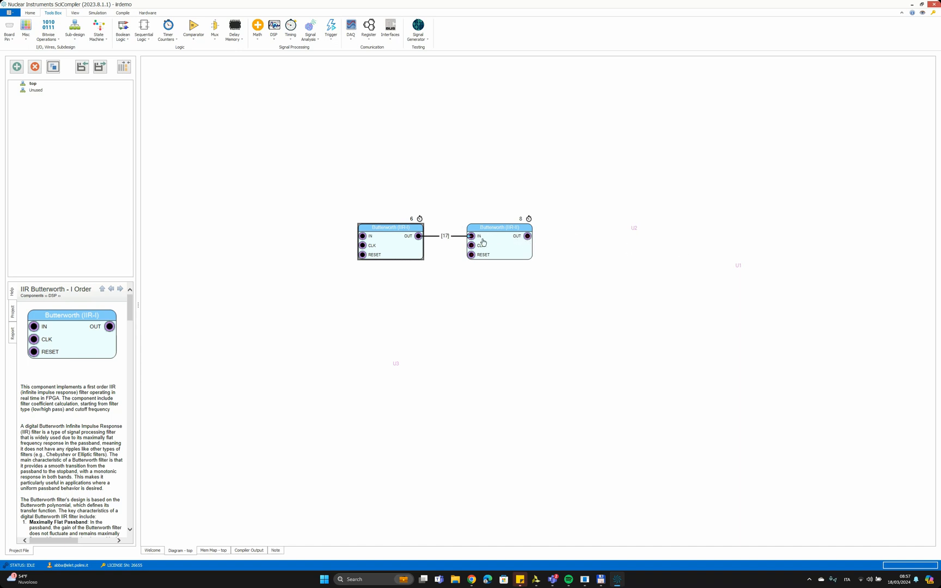
{"action": "left_click", "coordinate": [365, 288]}
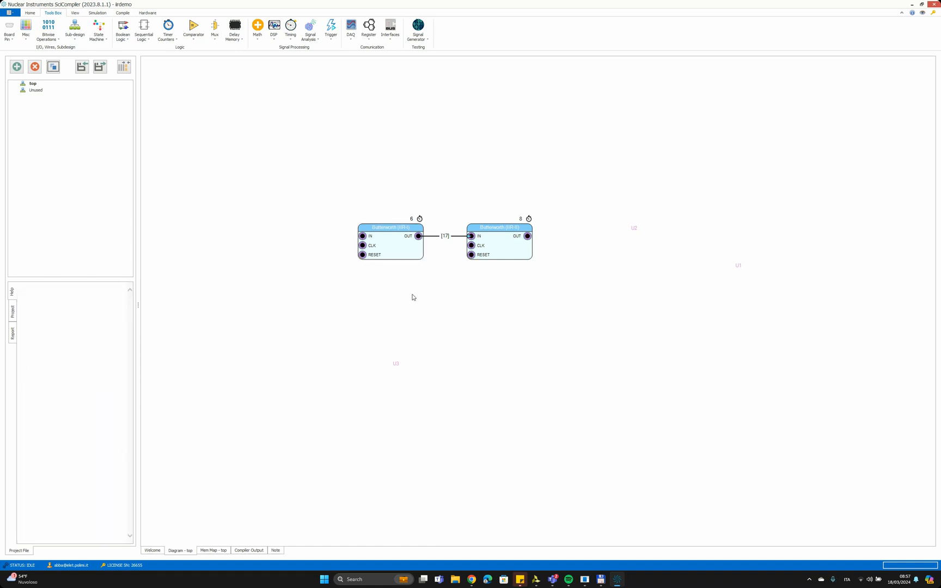
- Add an analog input pin for channel A0 and place it to the left of the filters
{"action": "right_click", "coordinate": [346, 288]}
{"action": "mouse_move", "coordinate": [378, 293]}
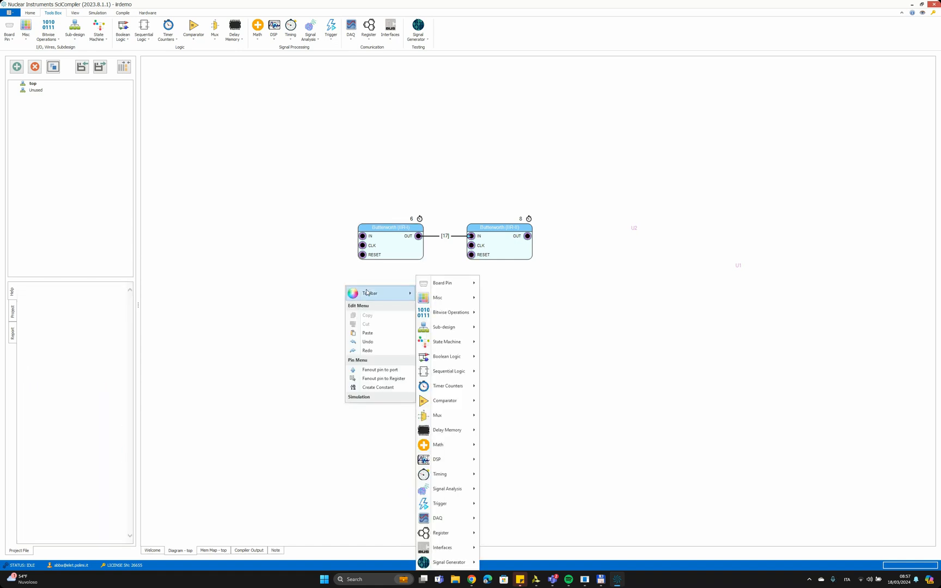
{"action": "mouse_move", "coordinate": [463, 286]}
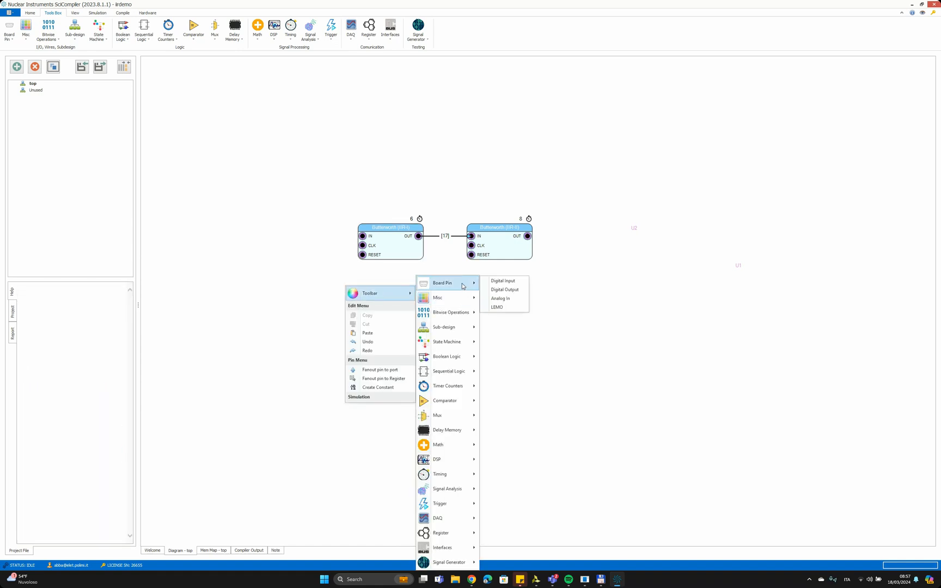
{"action": "left_click", "coordinate": [501, 298]}
{"action": "left_click", "coordinate": [504, 344]}
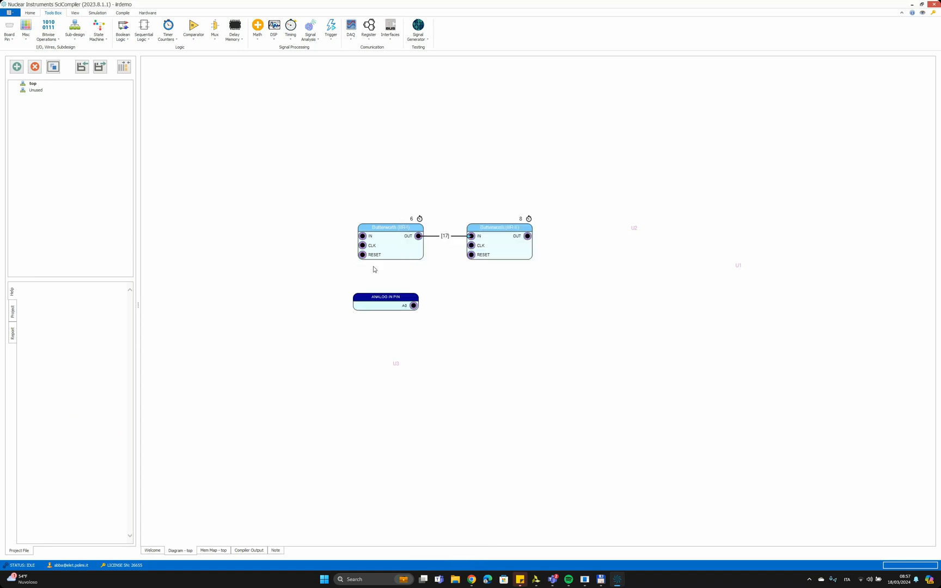
{"action": "left_click", "coordinate": [354, 288]}
{"action": "left_click_drag", "start_coordinate": [354, 288], "coordinate": [266, 225]}
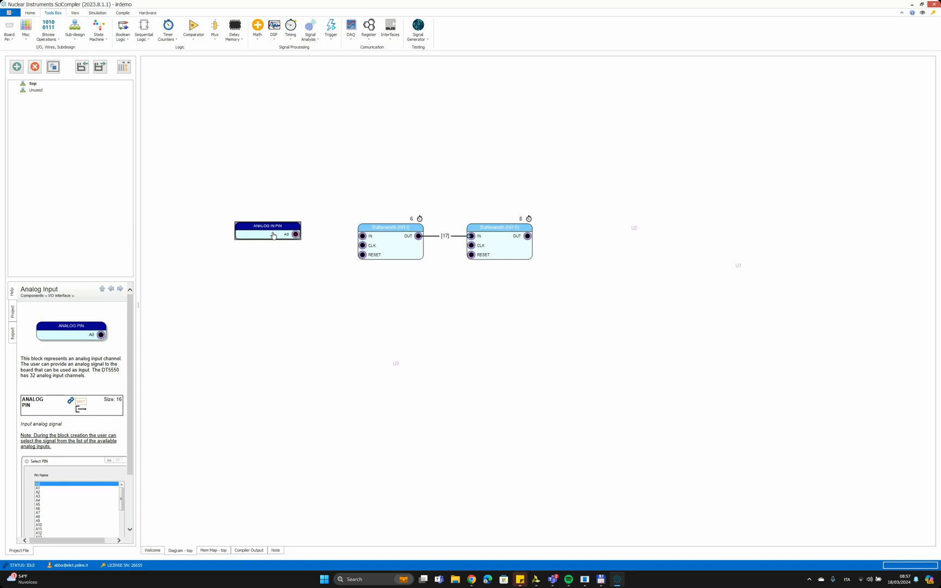
- Generate a Single Exponential simulation stimulus for A0 with 10000 samples, 3 repeats, tau 0.5, delay 150 and amplitude 1000
{"action": "right_click", "coordinate": [274, 235]}
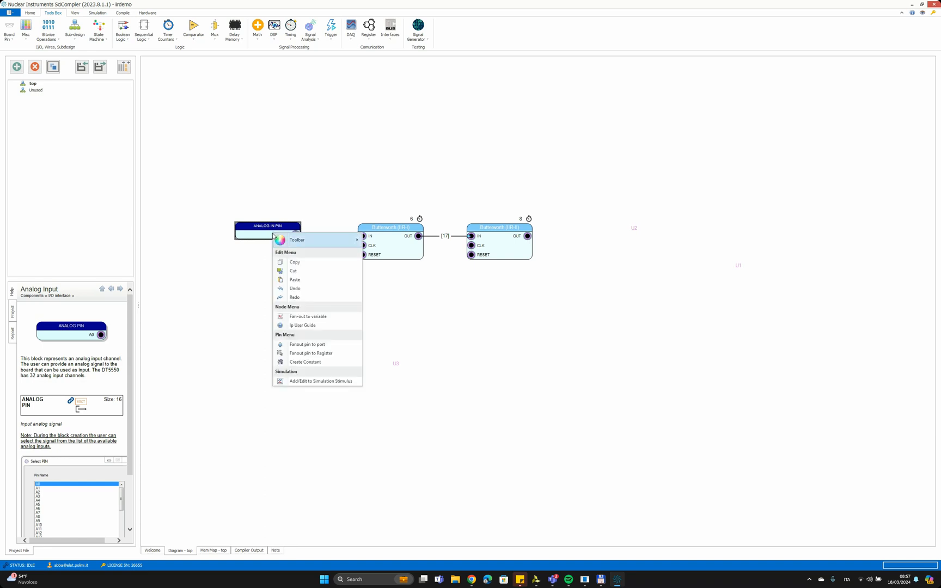
{"action": "left_click", "coordinate": [325, 382]}
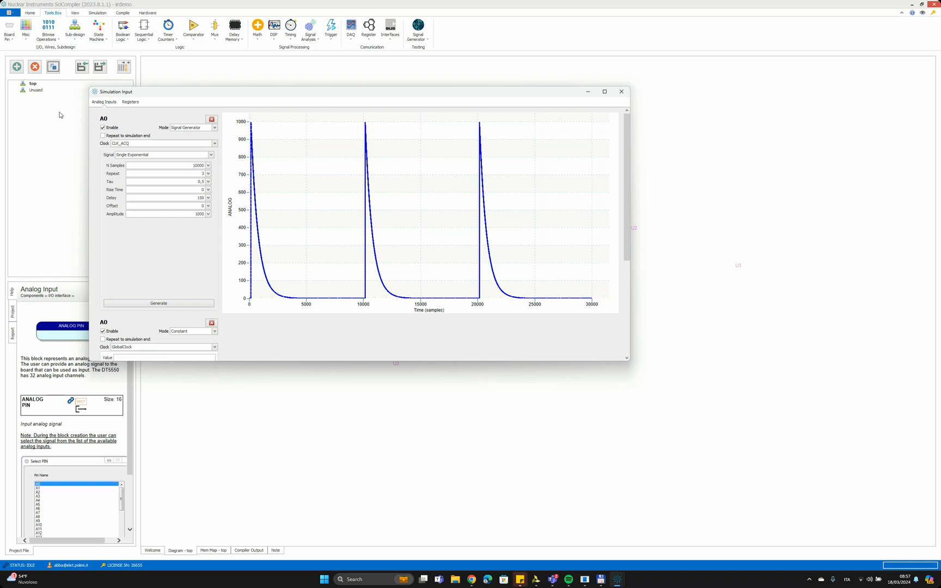
{"action": "left_click", "coordinate": [147, 155]}
{"action": "left_click", "coordinate": [147, 156]}
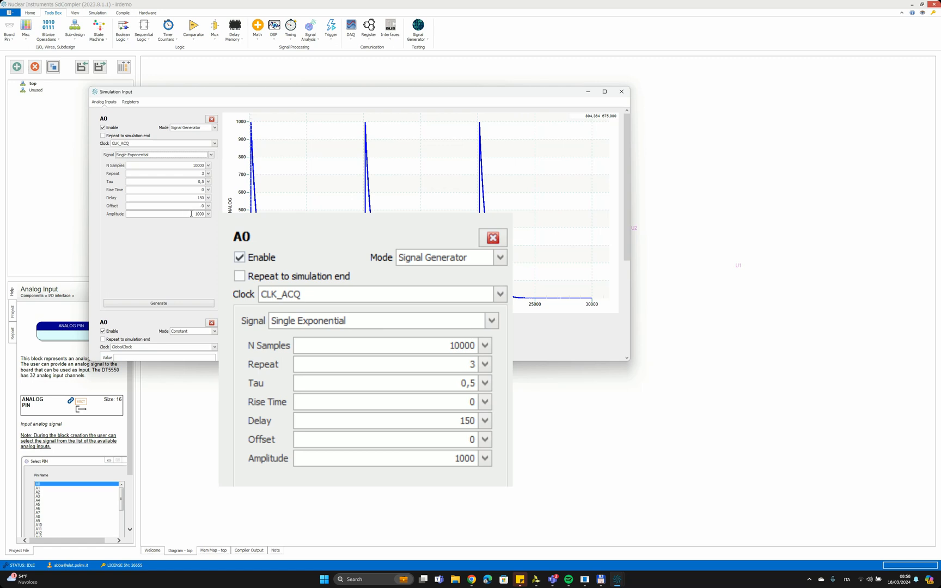
{"action": "left_click", "coordinate": [188, 306]}
{"action": "left_click", "coordinate": [621, 91]}
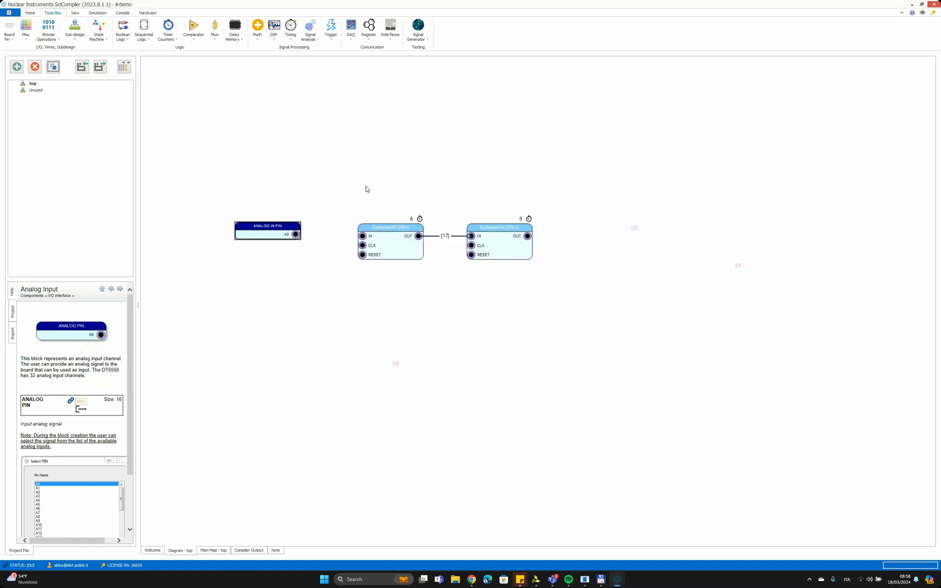
- Try to connect the analog pin A0 directly to the first Butterworth filter's IN
{"action": "left_click_drag", "start_coordinate": [296, 234], "coordinate": [362, 237]}
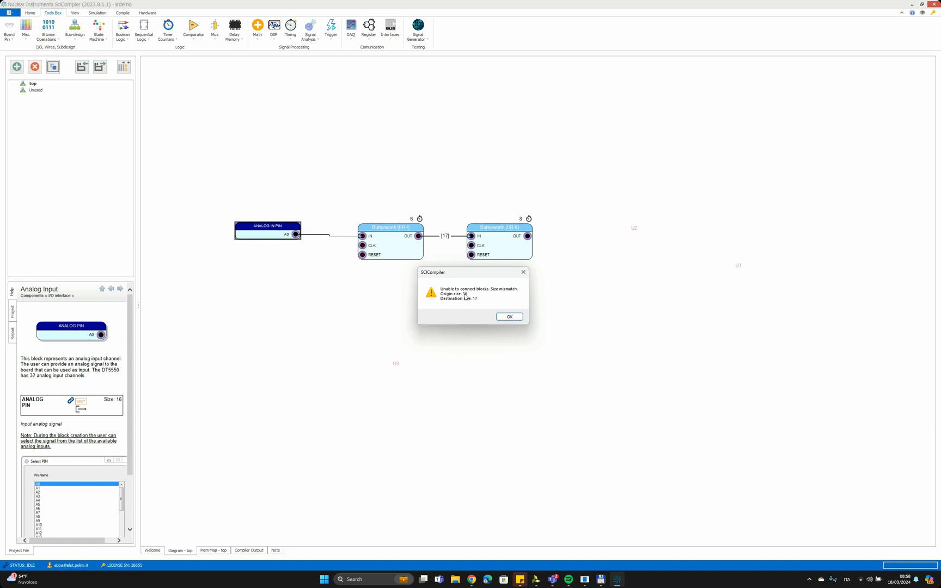
{"action": "left_click", "coordinate": [515, 317]}
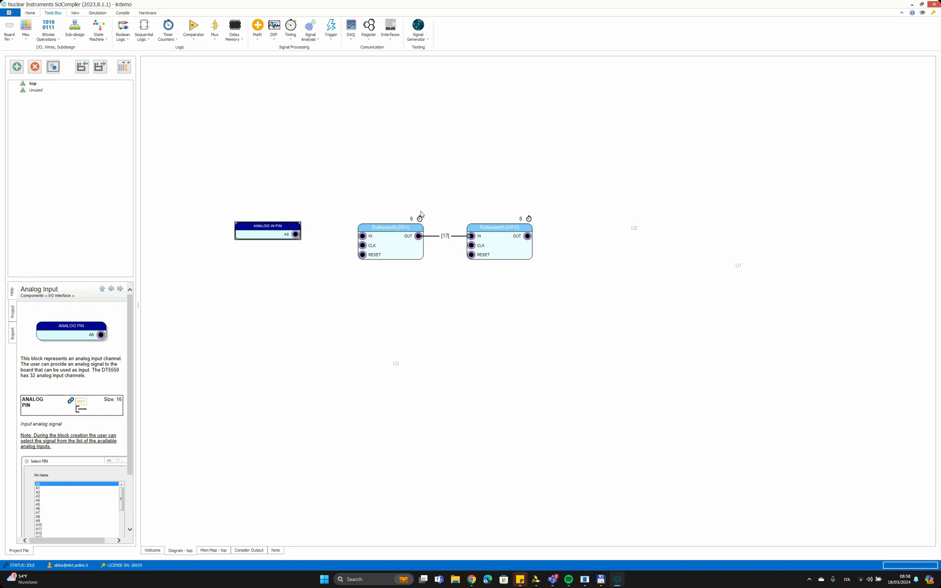
- Shift both filters right and place an Unsigned<->Signed converter, 16-bit unsigned to 17-bit signed, between the analog pin and the first filter
{"action": "left_click_drag", "start_coordinate": [391, 208], "coordinate": [575, 232]}
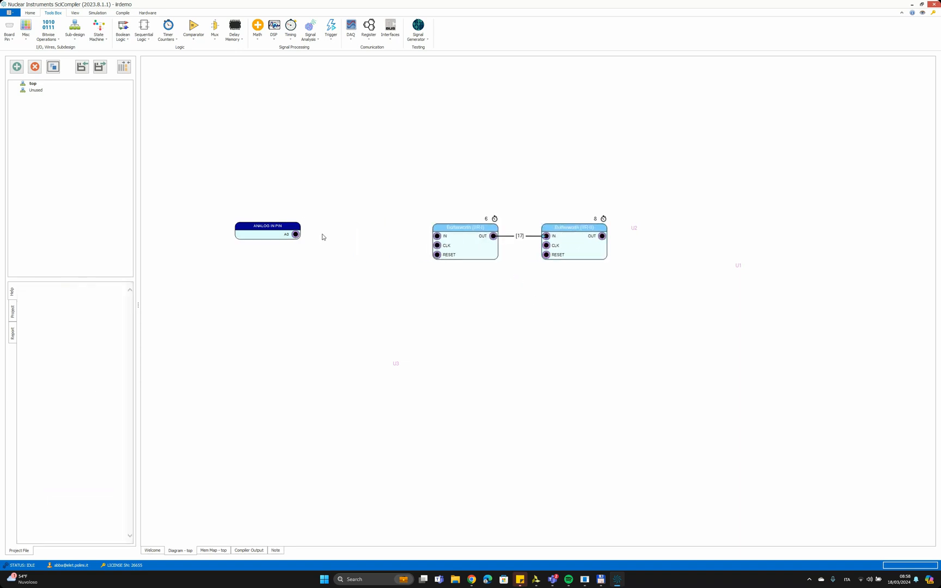
{"action": "left_click", "coordinate": [358, 240]}
{"action": "right_click", "coordinate": [357, 241]}
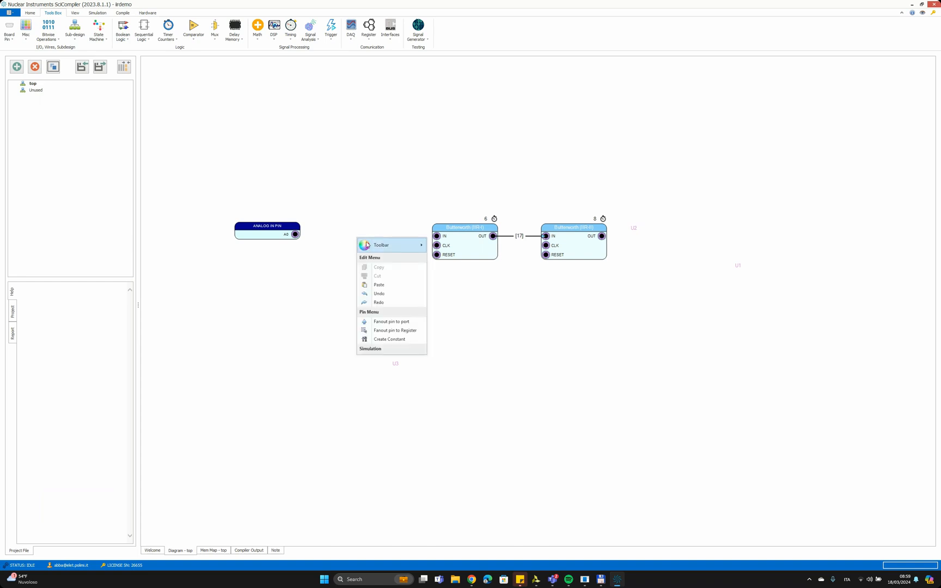
{"action": "mouse_move", "coordinate": [369, 245]}
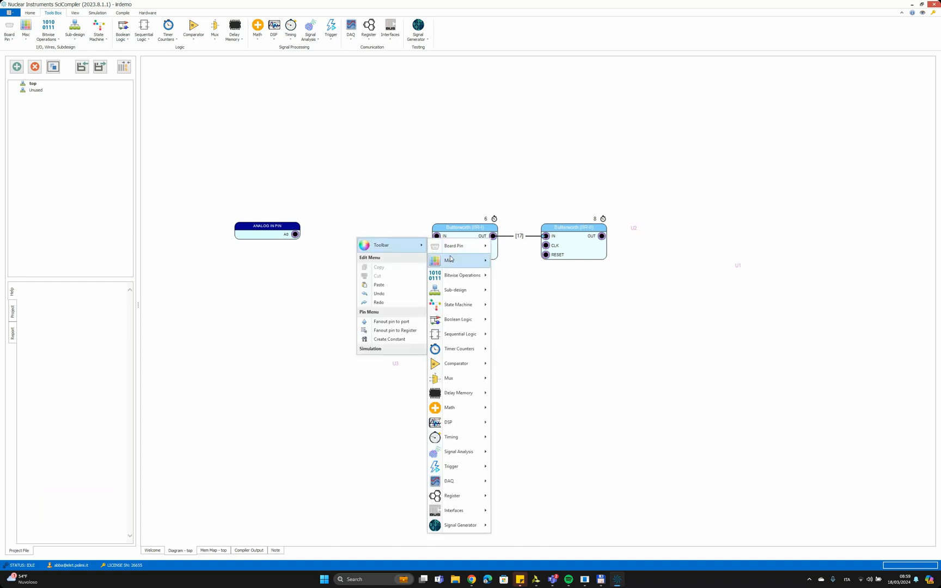
{"action": "mouse_move", "coordinate": [455, 259]}
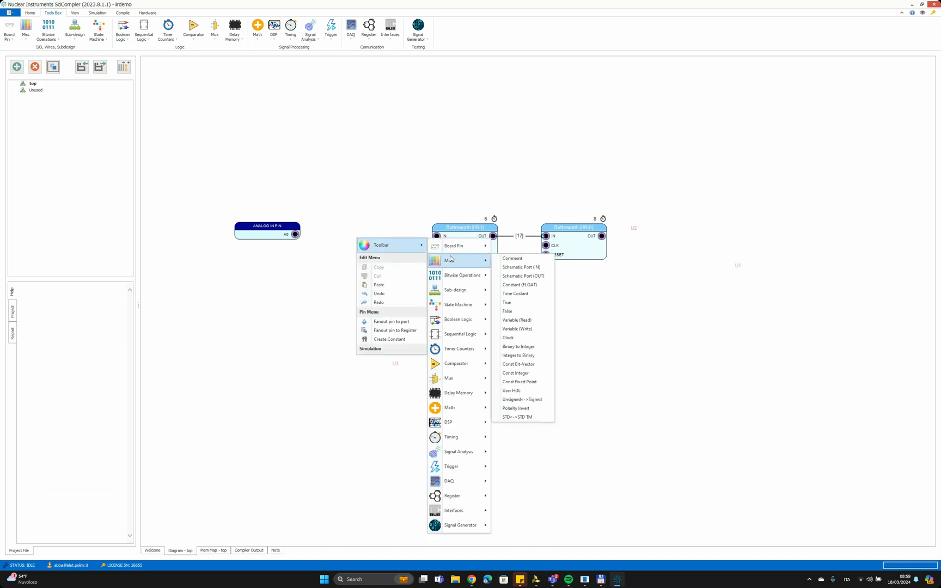
{"action": "left_click", "coordinate": [522, 400]}
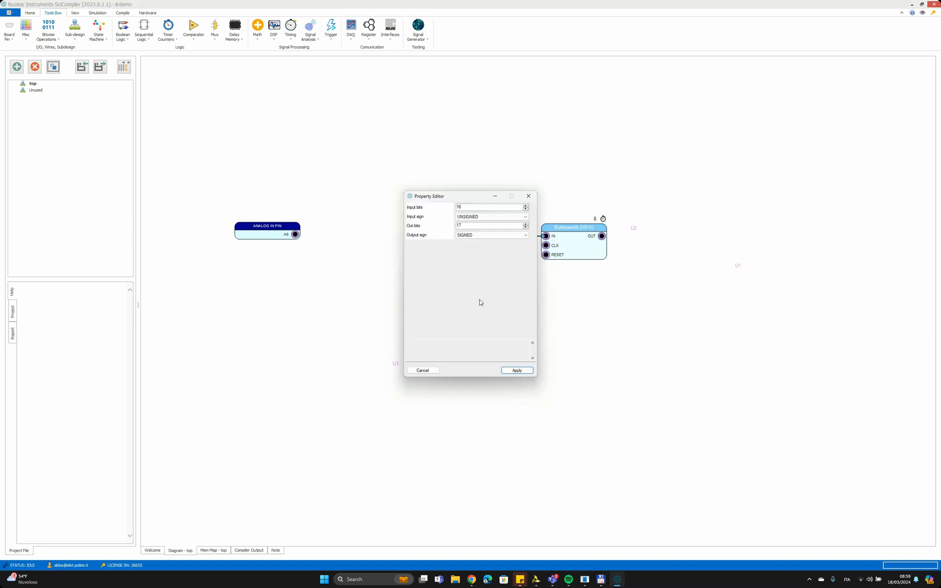
{"action": "left_click", "coordinate": [475, 216]}
{"action": "left_click", "coordinate": [471, 207]}
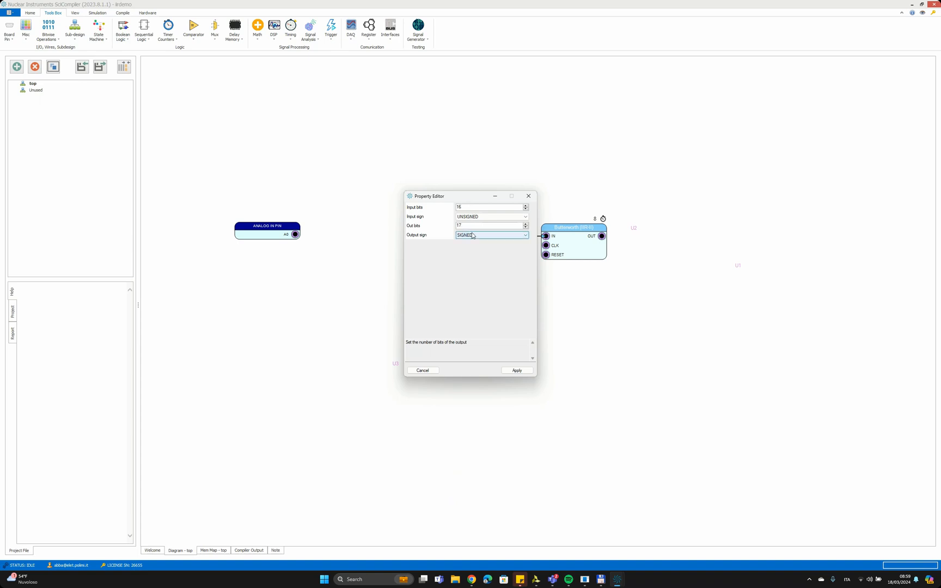
{"action": "left_click", "coordinate": [517, 370]}
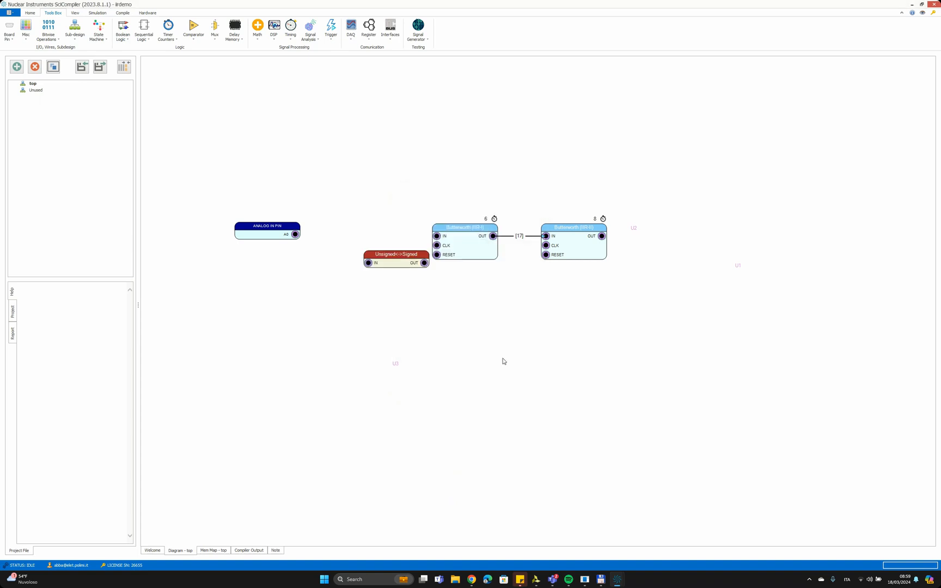
{"action": "left_click", "coordinate": [396, 257]}
{"action": "mouse_move", "coordinate": [396, 257]}
{"action": "left_mouse_down"}
{"action": "mouse_move", "coordinate": [365, 240]}
{"action": "mouse_move", "coordinate": [367, 230]}
{"action": "left_mouse_up"}
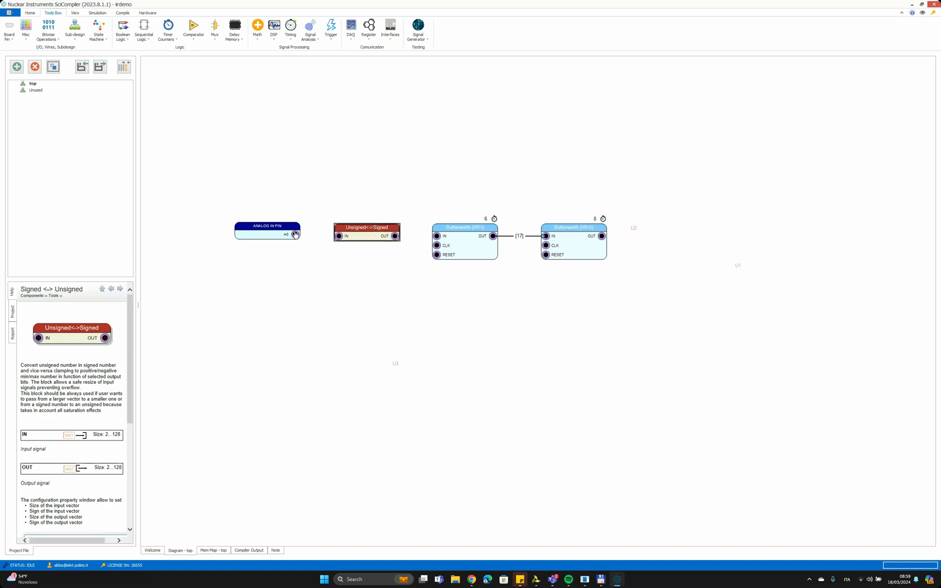
- Wire the analog pin A0 to the converter's IN and the converter's OUT to the first filter's IN
{"action": "left_click_drag", "start_coordinate": [294, 234], "coordinate": [338, 236]}
{"action": "left_click_drag", "start_coordinate": [395, 236], "coordinate": [437, 236]}
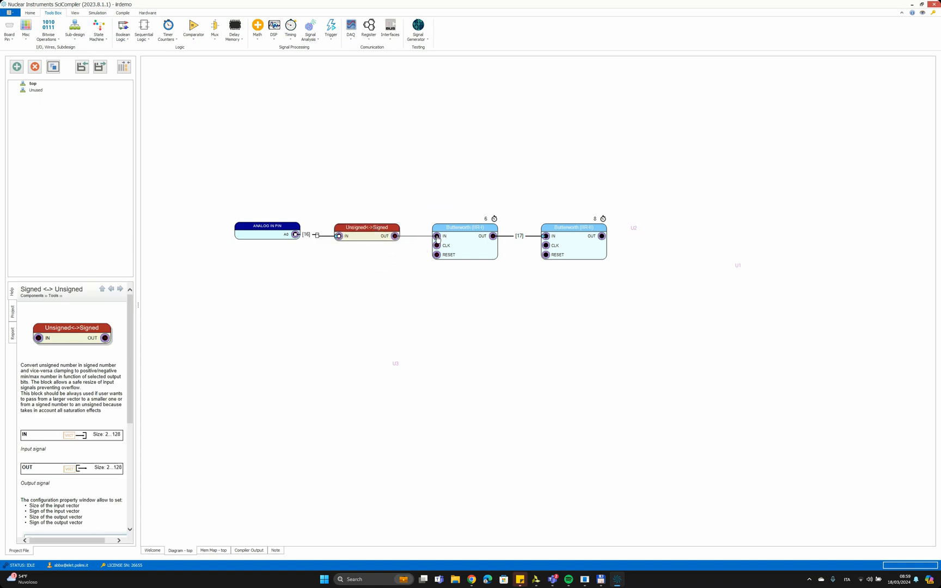
{"action": "left_click", "coordinate": [537, 314]}
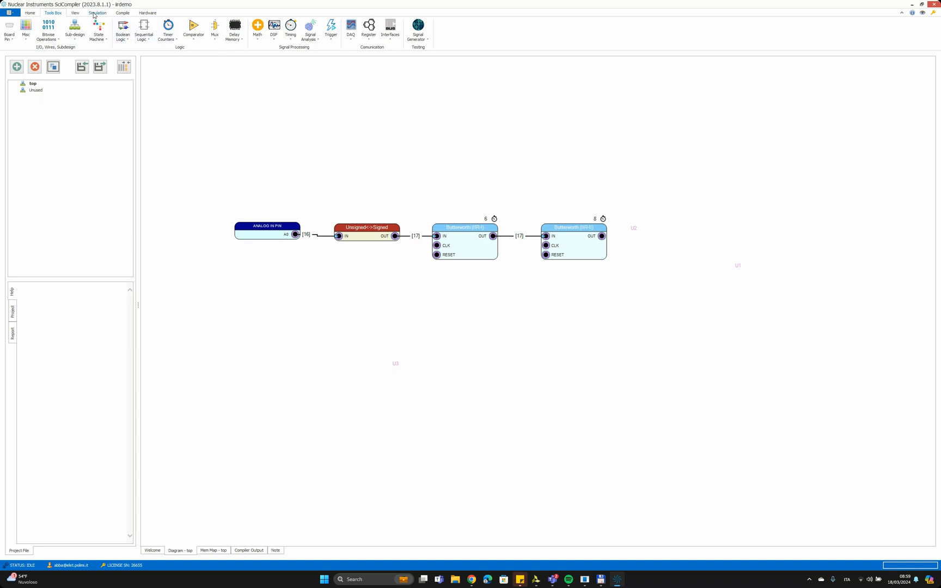
- Insert a simulation probe named probe_ac above the filters and connect it to the first filter's OUT
{"action": "left_click", "coordinate": [95, 14]}
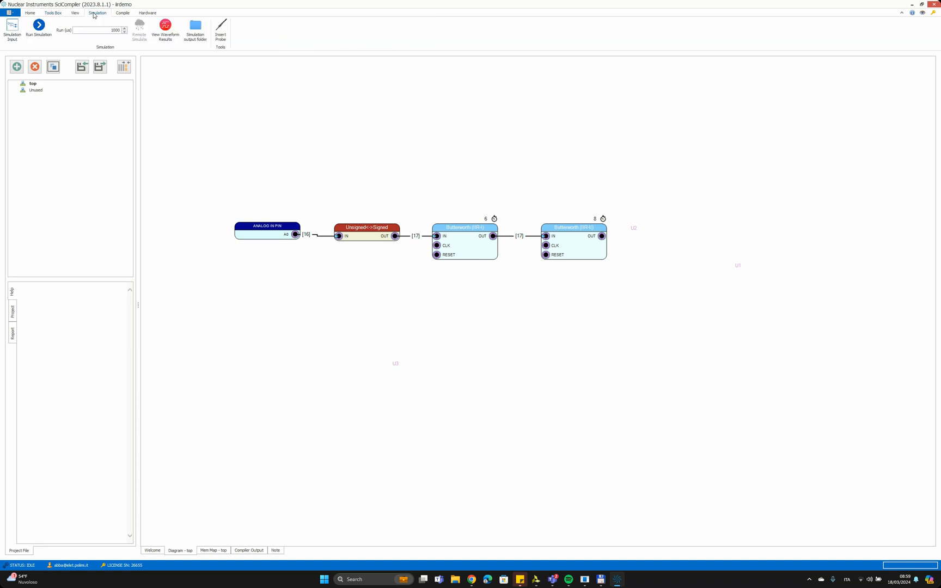
{"action": "left_click", "coordinate": [221, 29]}
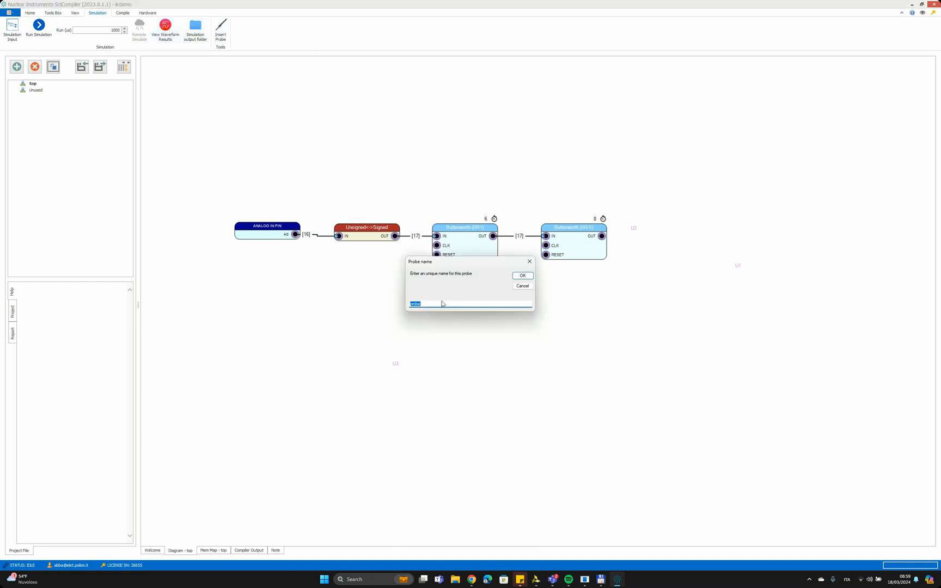
{"action": "left_click", "coordinate": [444, 303]}
{"action": "type", "text": "_ac"}
{"action": "left_click", "coordinate": [510, 276]}
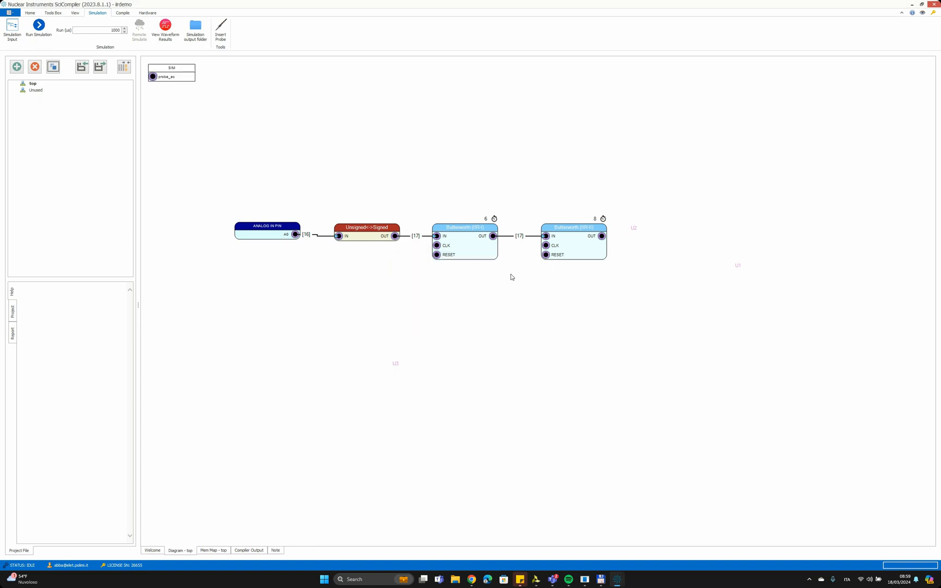
{"action": "left_click_drag", "start_coordinate": [187, 78], "coordinate": [564, 201]}
{"action": "left_click_drag", "start_coordinate": [486, 239], "coordinate": [528, 200]}
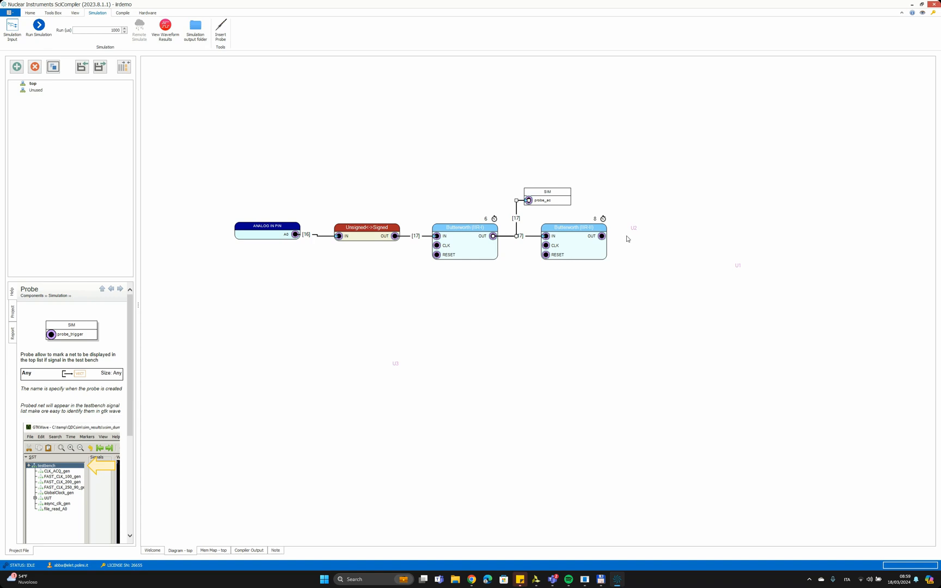
- Insert a simulation probe named probe_filterout beside the second Butterworth filter and connect it to that filter's OUT
{"action": "left_click", "coordinate": [220, 30]}
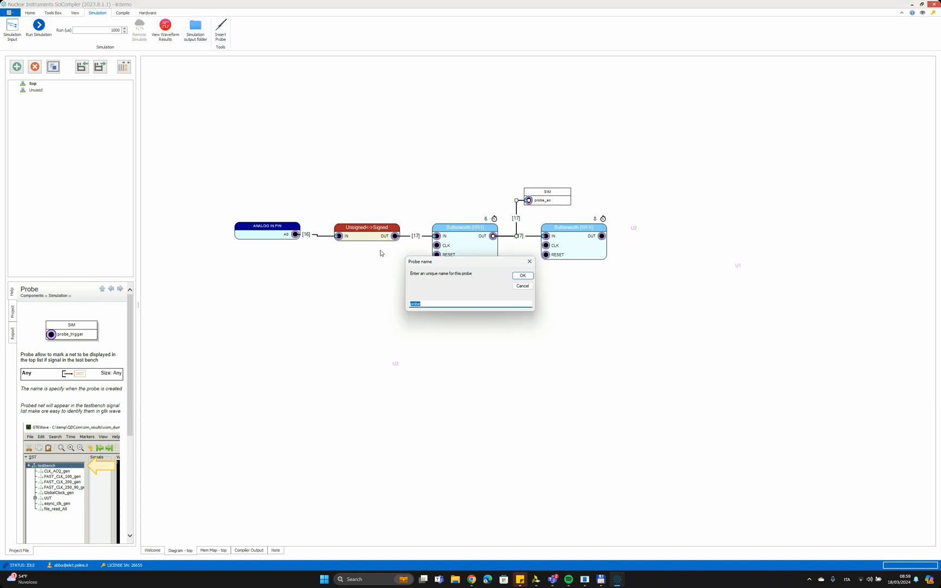
{"action": "left_click", "coordinate": [446, 303]}
{"action": "type", "text": "_filterout"}
{"action": "left_click", "coordinate": [526, 276]}
{"action": "mouse_move", "coordinate": [167, 68]}
{"action": "left_mouse_down"}
{"action": "mouse_move", "coordinate": [471, 133]}
{"action": "mouse_move", "coordinate": [686, 232]}
{"action": "mouse_move", "coordinate": [680, 239]}
{"action": "left_mouse_up"}
{"action": "left_click_drag", "start_coordinate": [602, 236], "coordinate": [665, 247]}
{"action": "left_click", "coordinate": [654, 326]}
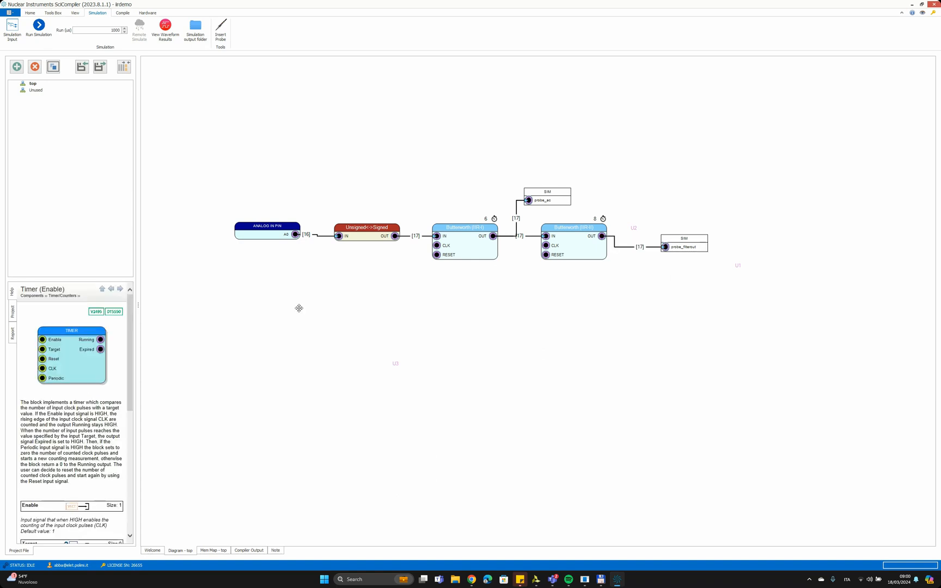
- Add a Timer (Enable) block and place it below the Unsigned<->Signed converter
{"action": "right_click", "coordinate": [394, 317]}
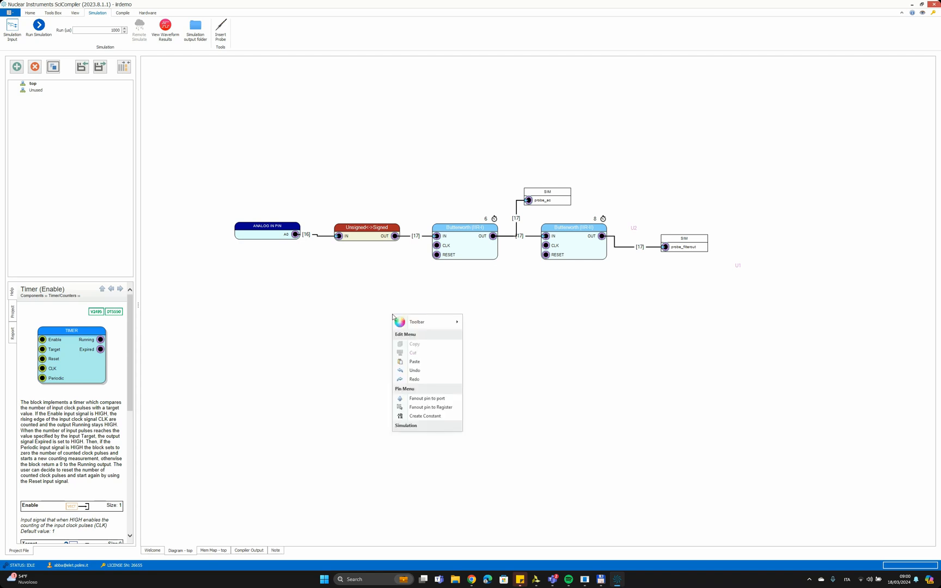
{"action": "mouse_move", "coordinate": [429, 324]}
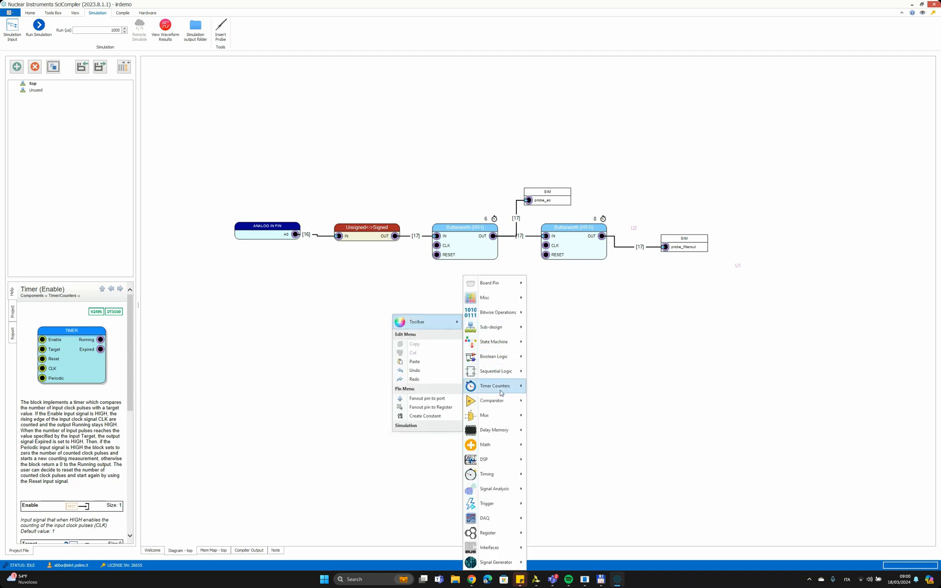
{"action": "mouse_move", "coordinate": [504, 389]}
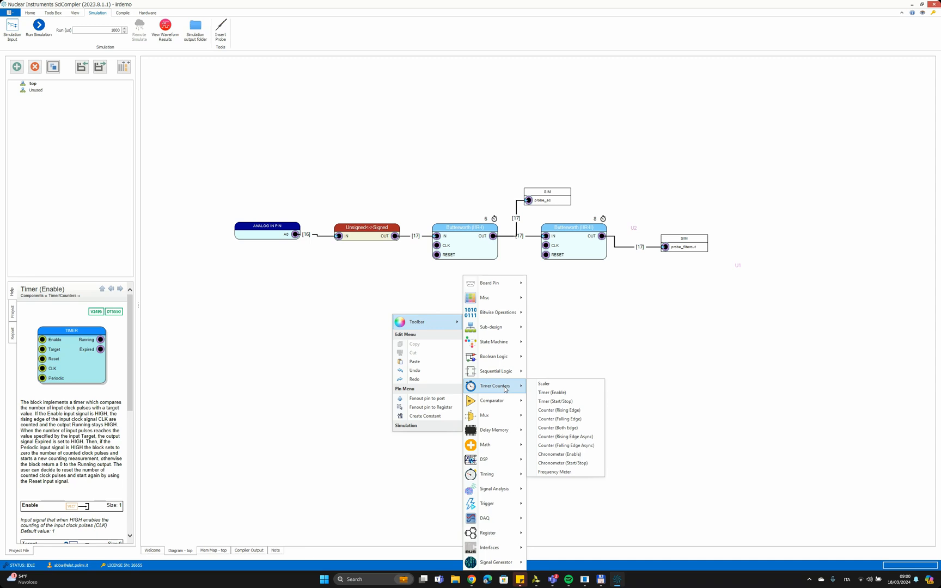
{"action": "left_click", "coordinate": [563, 393]}
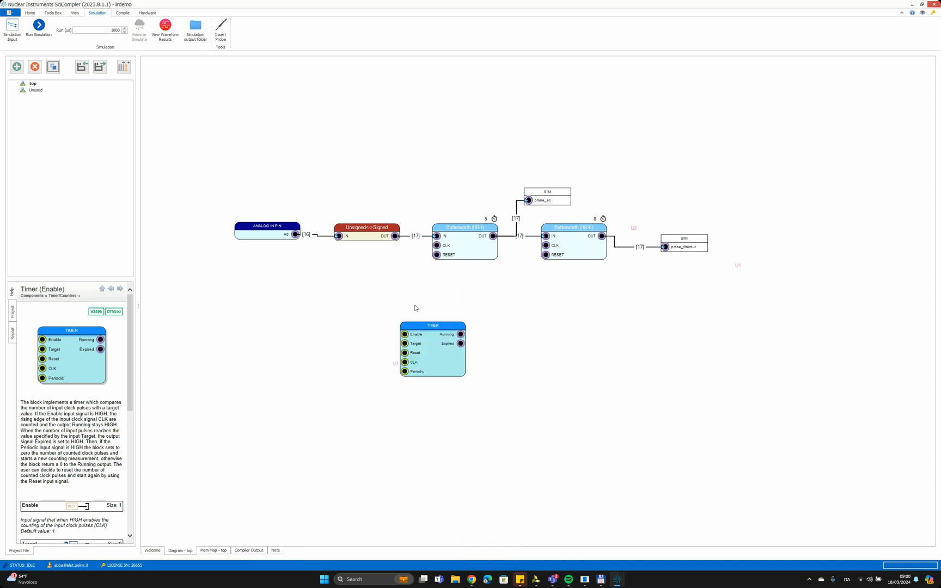
{"action": "left_click_drag", "start_coordinate": [451, 322], "coordinate": [385, 302]}
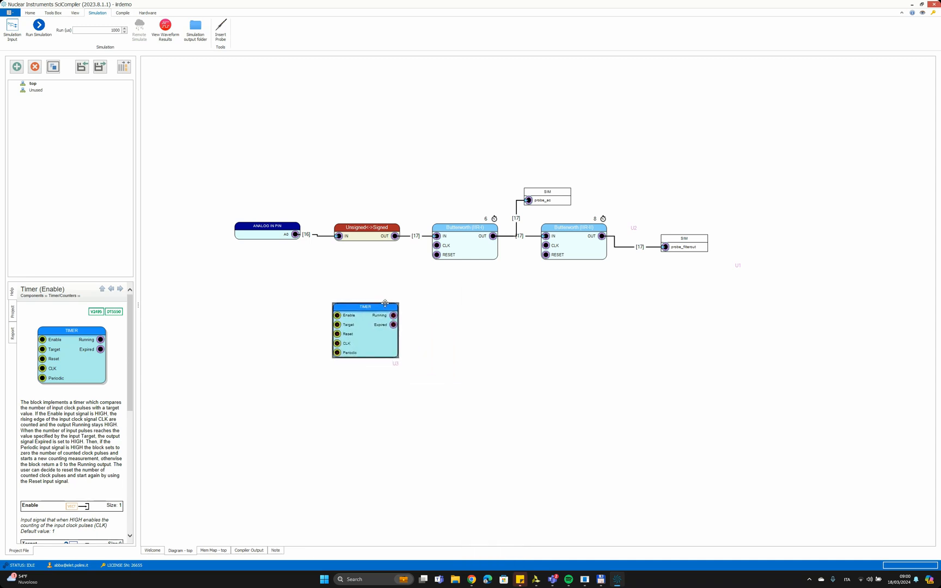
- Feed the timer's Target from an integer constant of 10 and wire its Running output to both filters' RESET inputs
{"action": "right_click", "coordinate": [336, 326]}
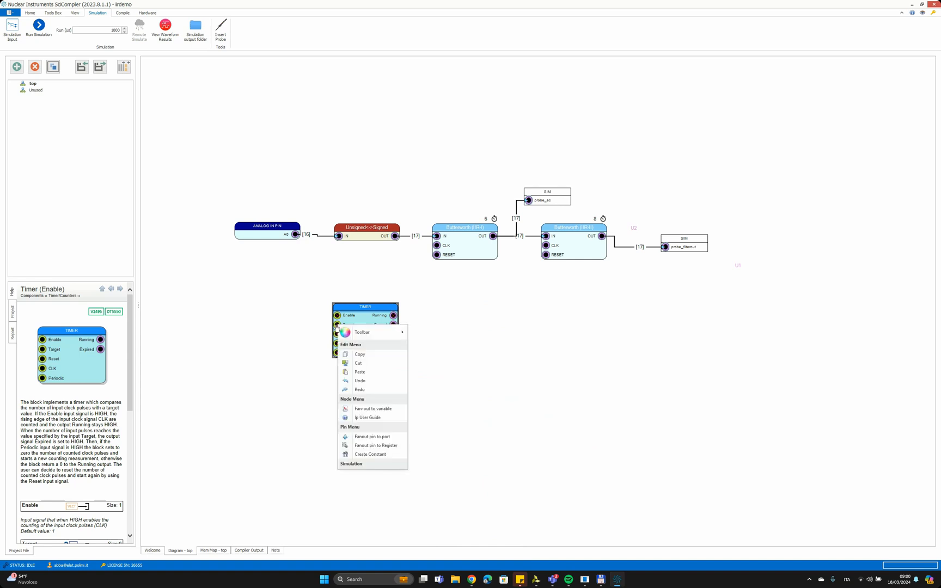
{"action": "left_click", "coordinate": [370, 454]}
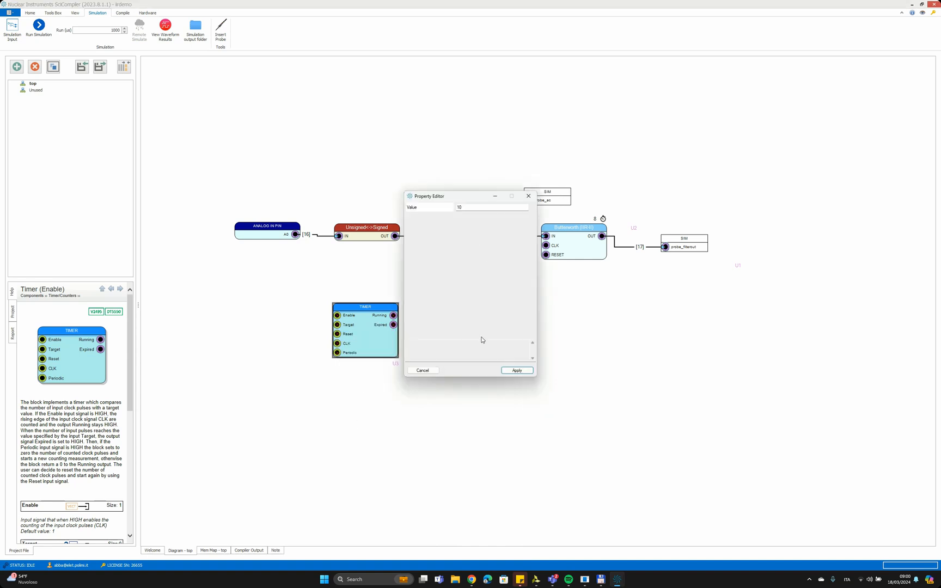
{"action": "left_click", "coordinate": [517, 371]}
{"action": "left_click_drag", "start_coordinate": [303, 338], "coordinate": [337, 324]}
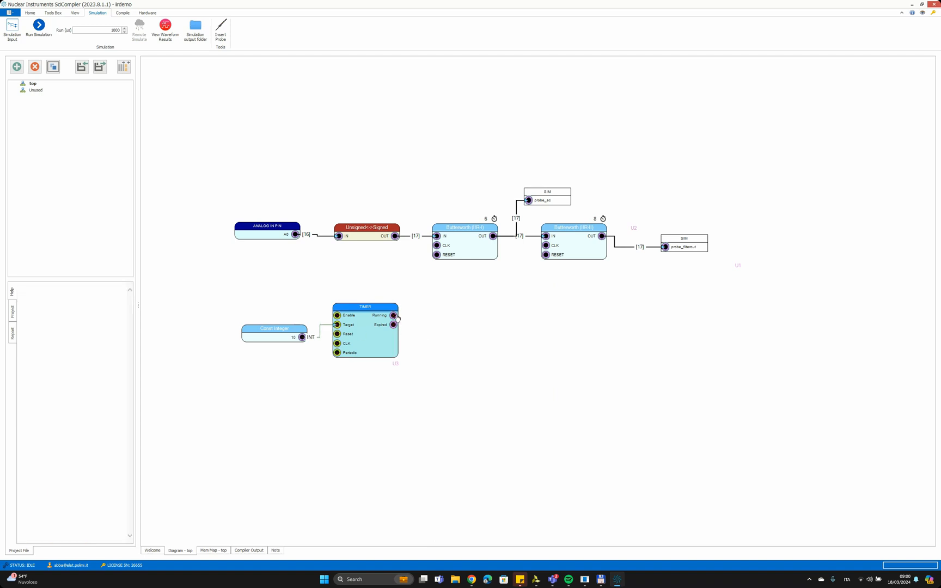
{"action": "left_click_drag", "start_coordinate": [393, 316], "coordinate": [437, 254]}
{"action": "left_click_drag", "start_coordinate": [394, 315], "coordinate": [545, 255]}
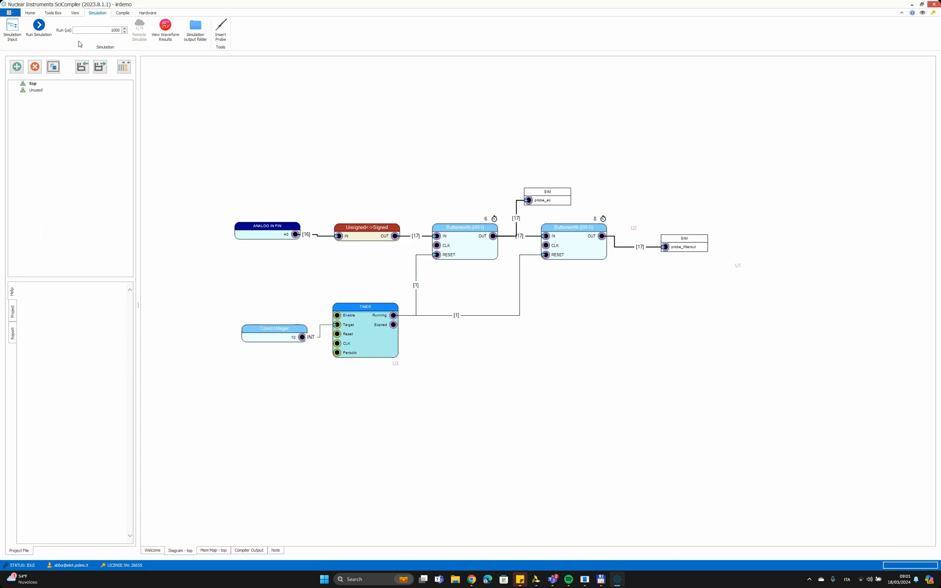
- Run the simulation for 1000 us, allowing the project's existing compilation output to be deleted and regenerated
{"action": "left_click", "coordinate": [34, 31]}
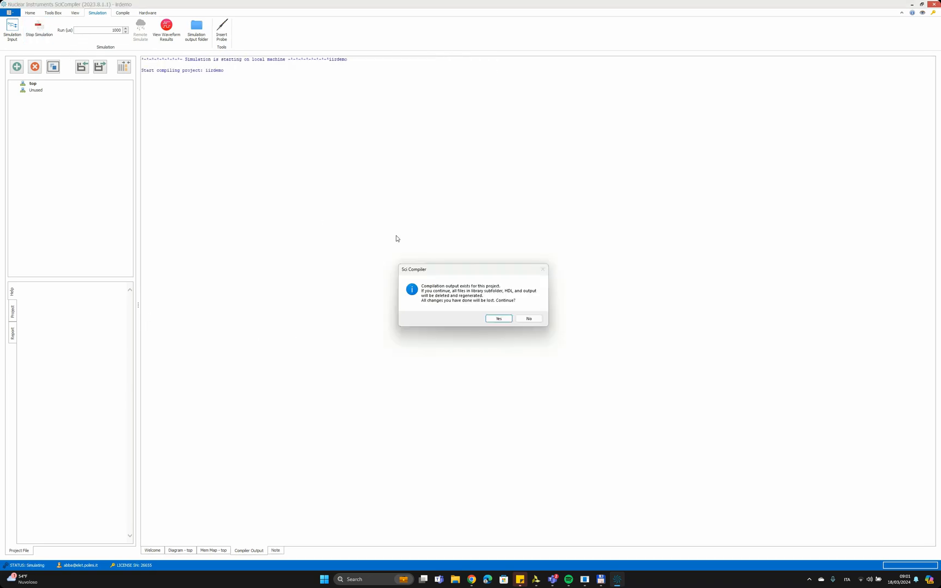
{"action": "left_click", "coordinate": [498, 318]}
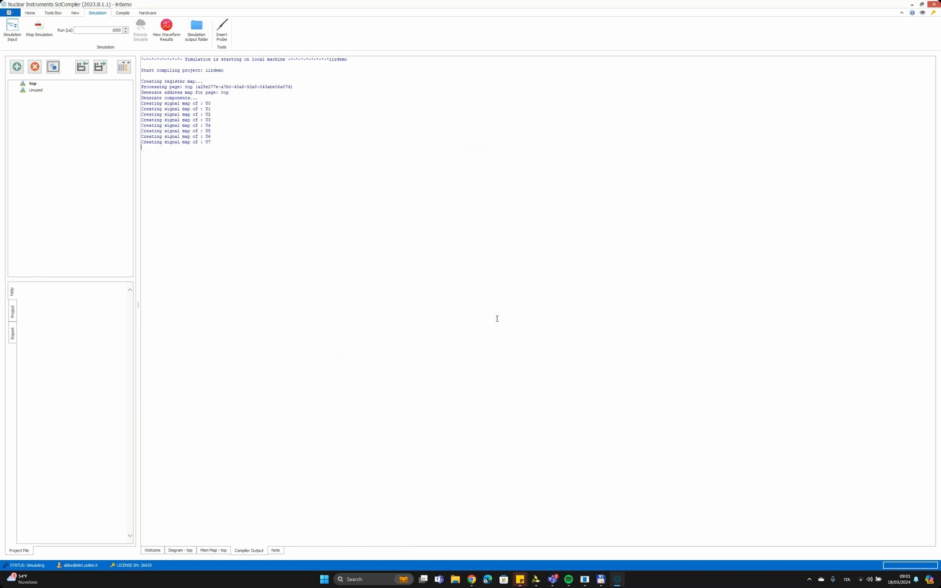